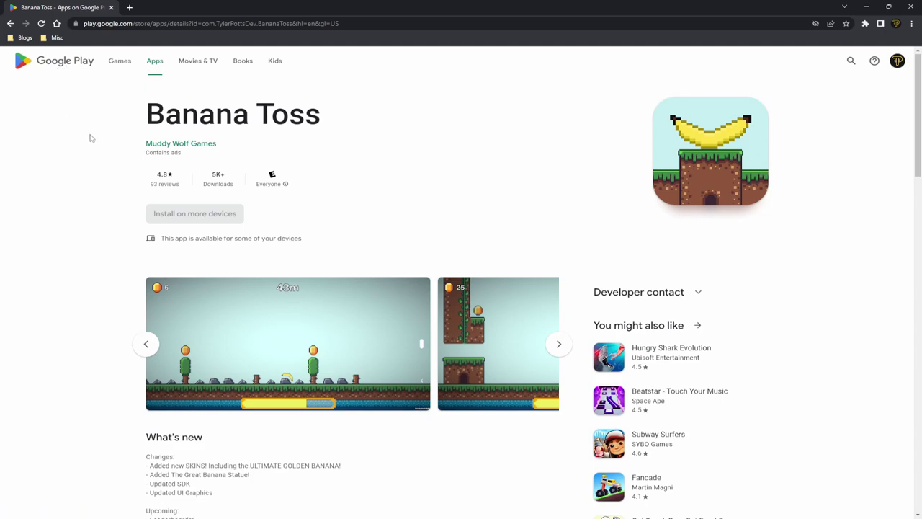
pyautogui.moveTo(124, 109); pyautogui.dragTo(322, 115)
pyautogui.click(154, 136)
pyautogui.moveTo(143, 143); pyautogui.dragTo(237, 149)
pyautogui.click(259, 157)
pyautogui.scroll(-3, 616, 199)
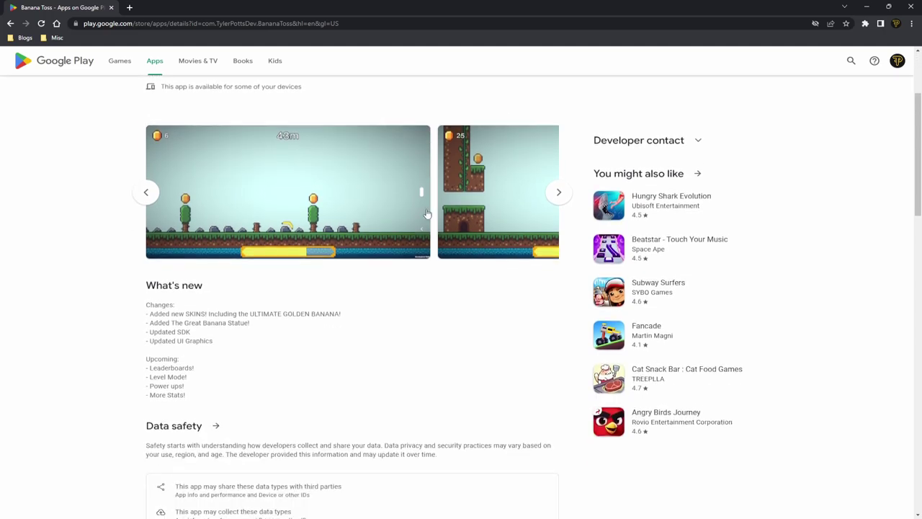
pyautogui.scroll(3, 408, 305)
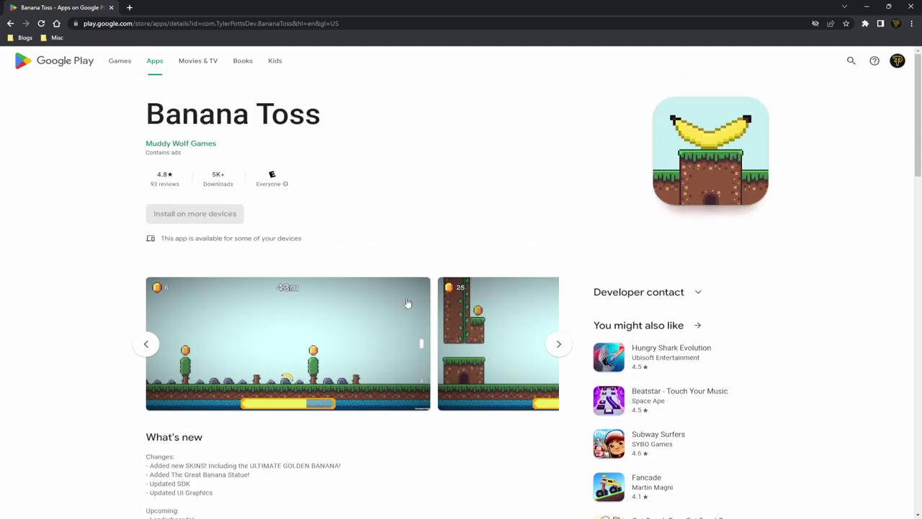
pyautogui.click(559, 344)
pyautogui.click(562, 351)
pyautogui.click(561, 349)
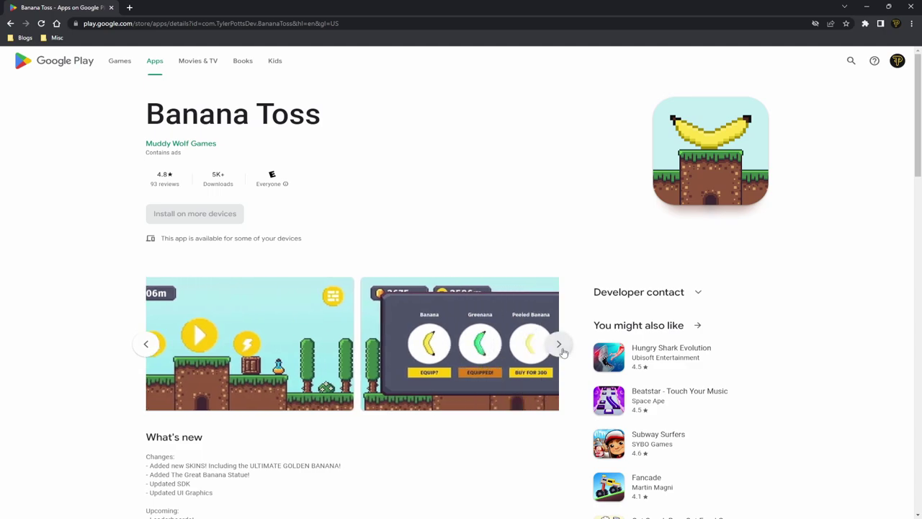
pyautogui.click(559, 345)
pyautogui.click(559, 344)
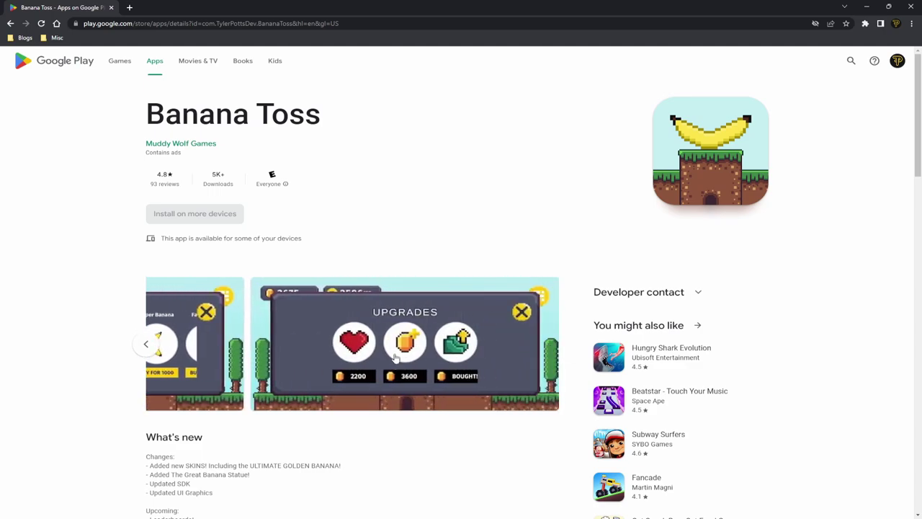
pyautogui.click(147, 344)
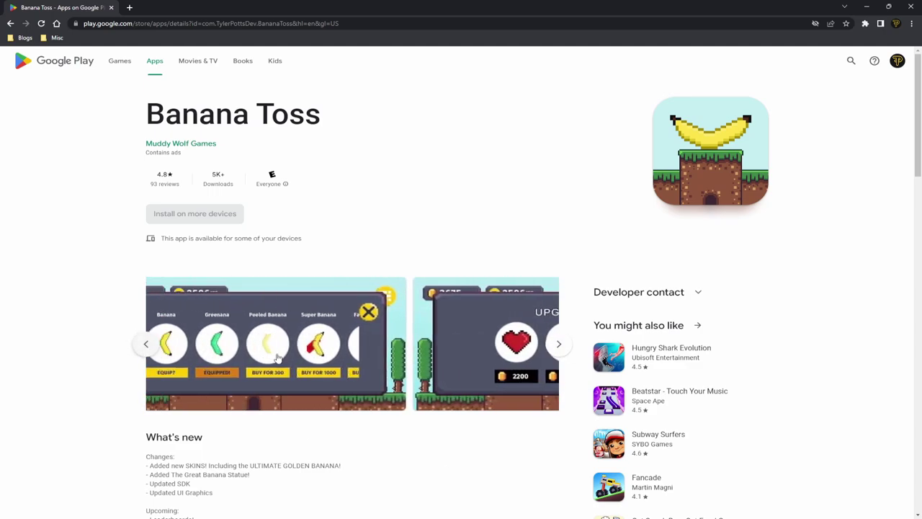
pyautogui.click(146, 346)
pyautogui.click(146, 346)
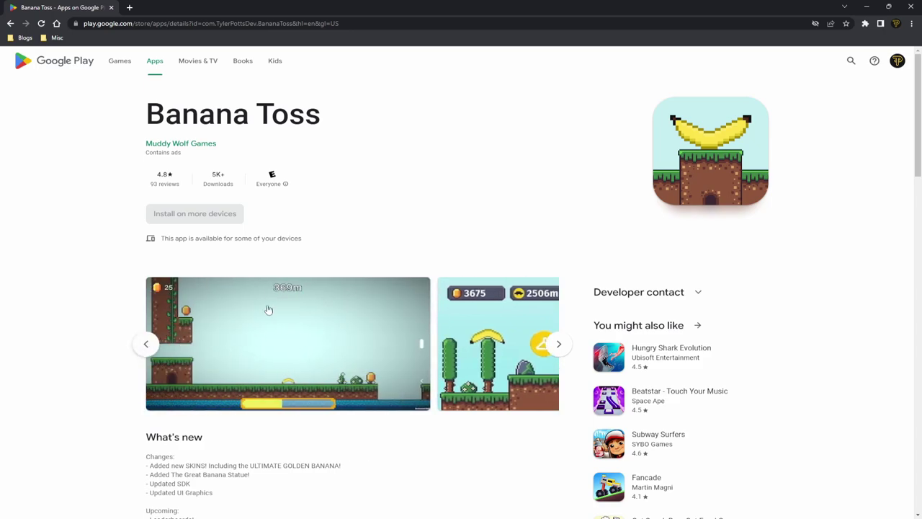
pyautogui.scroll(-4, 266, 360)
pyautogui.scroll(-2, 240, 356)
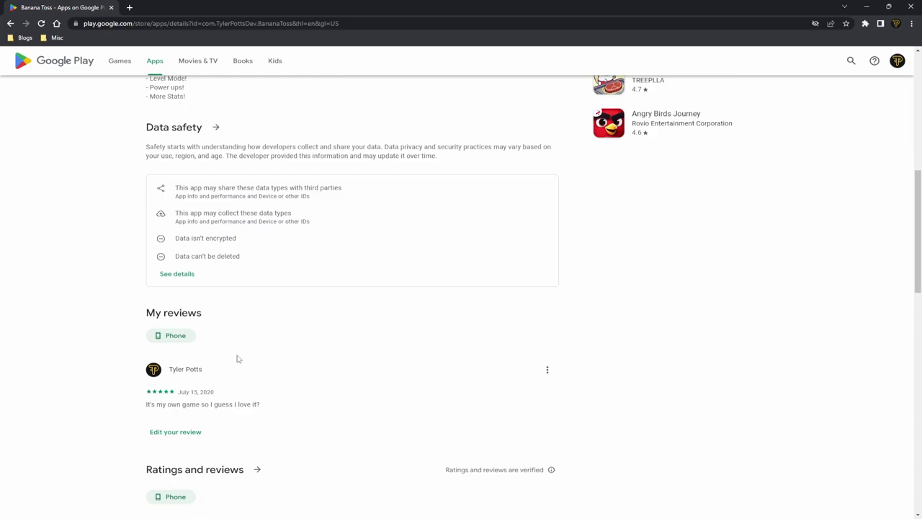
pyautogui.scroll(6, 270, 368)
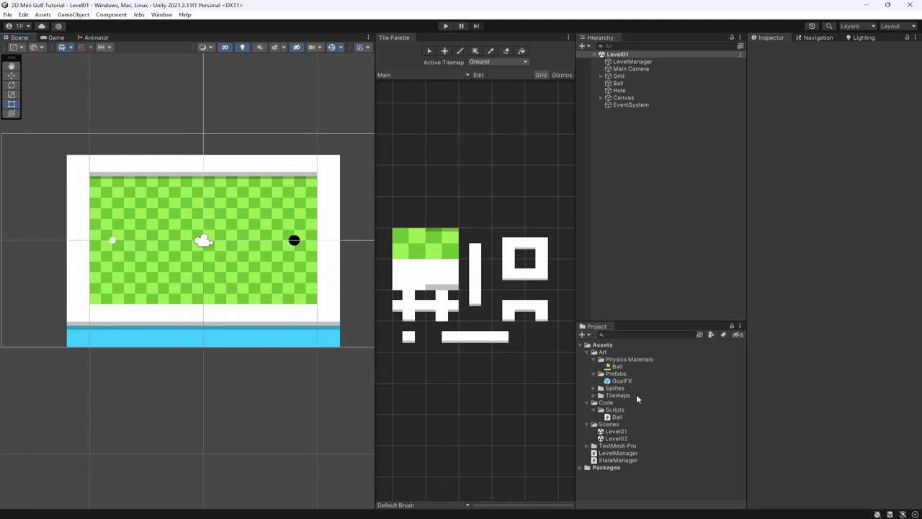
# - Duplicate the Level01 scene, name the copy 'MainMenu', and open it
pyautogui.click(593, 410)
pyautogui.click(587, 403)
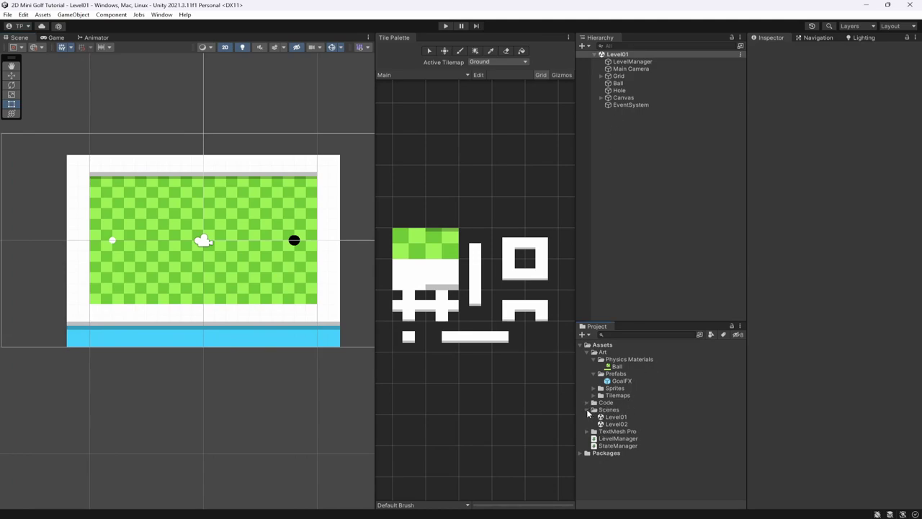
pyautogui.click(618, 417)
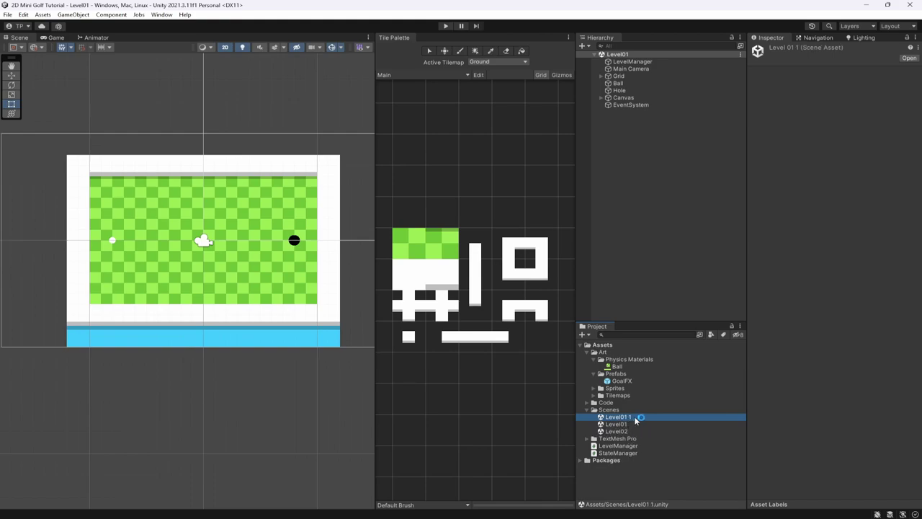
pyautogui.click(635, 417)
pyautogui.write('Menu')
pyautogui.write('M')
pyautogui.press('BackSpace')
pyautogui.press('BackSpace')
pyautogui.press('BackSpace')
pyautogui.press('BackSpace')
pyautogui.write('a')
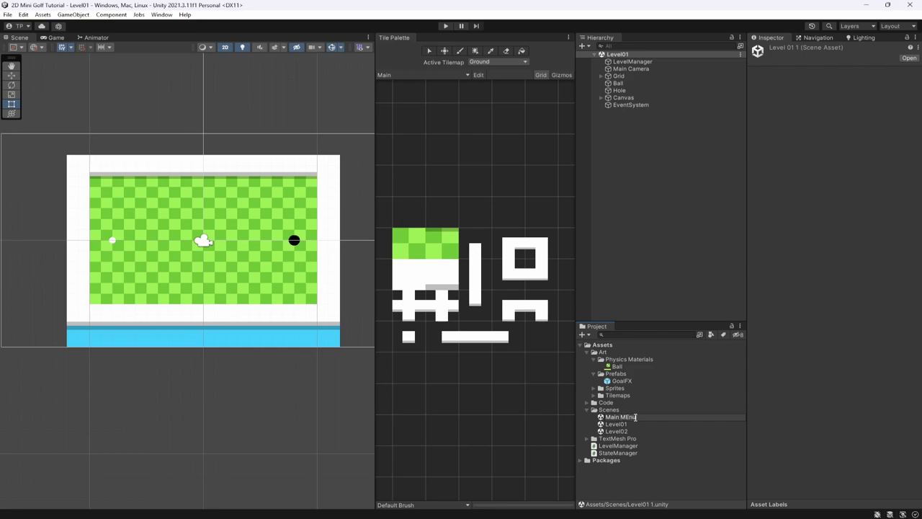
pyautogui.write('inMenu')
pyautogui.press('Return')
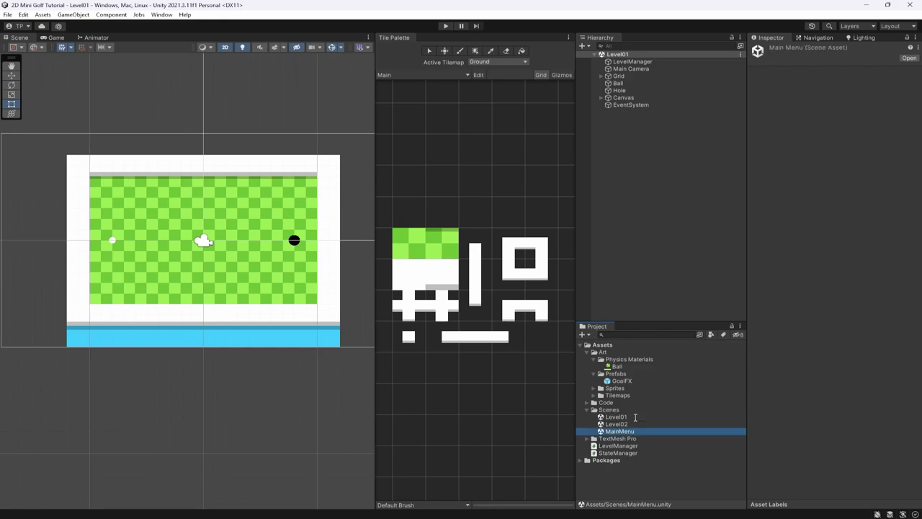
pyautogui.doubleClick(620, 431)
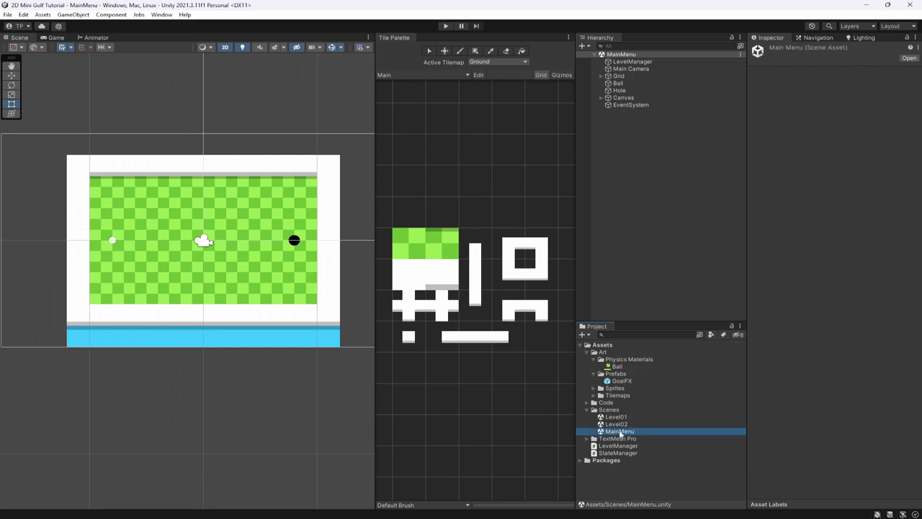
# - Delete the LevelManager object and deactivate the Hole object
pyautogui.click(638, 62)
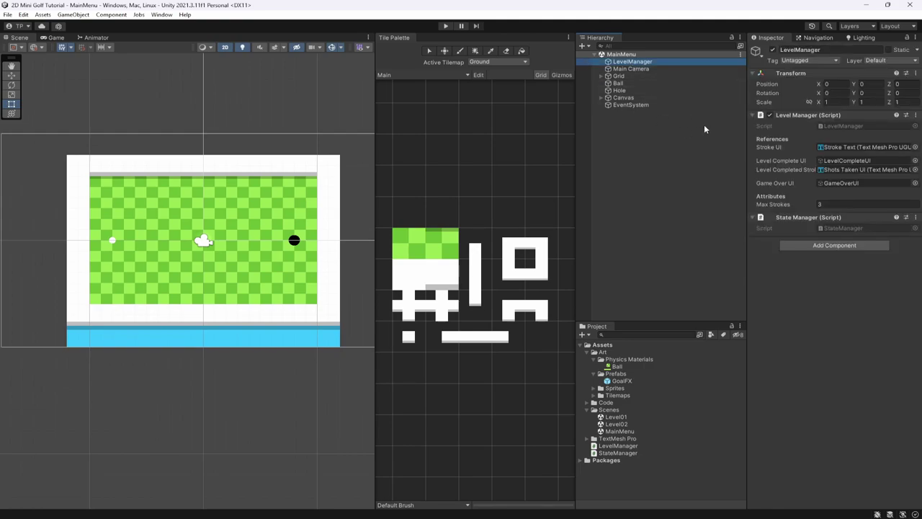
pyautogui.press('Delete')
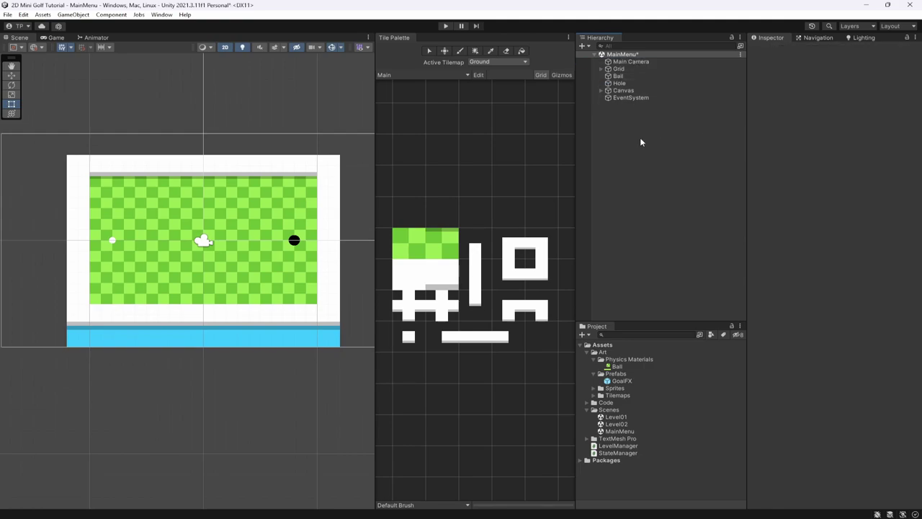
pyautogui.click(618, 76)
pyautogui.click(620, 83)
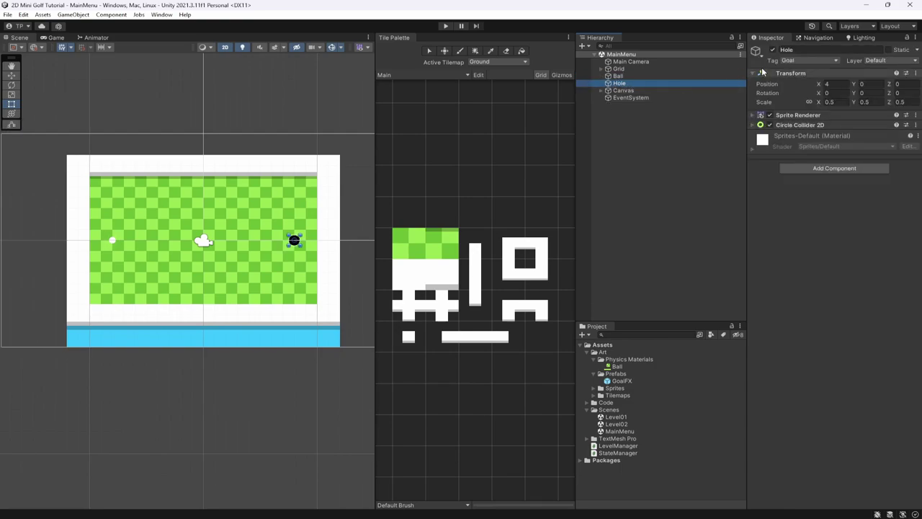
pyautogui.click(773, 49)
pyautogui.click(661, 167)
# - Delete the Canvas object along with its UI children
pyautogui.click(646, 92)
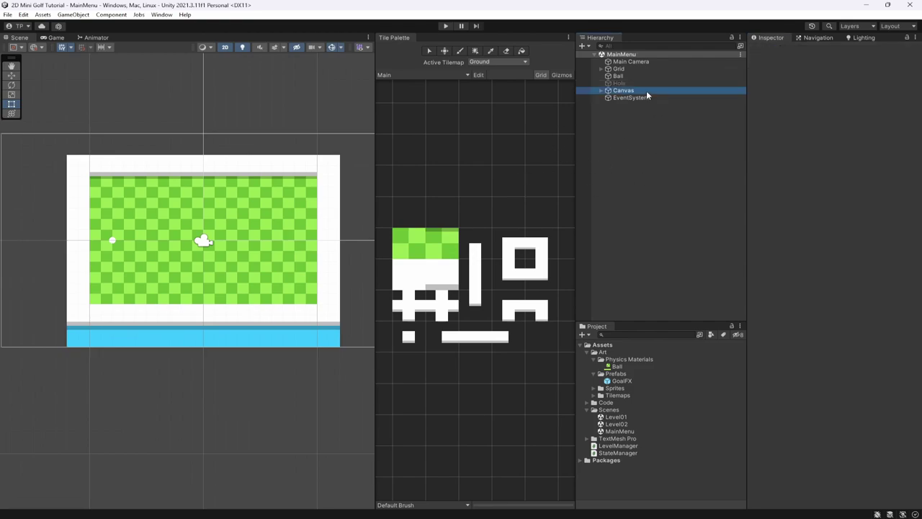
pyautogui.click(601, 90)
pyautogui.click(625, 97)
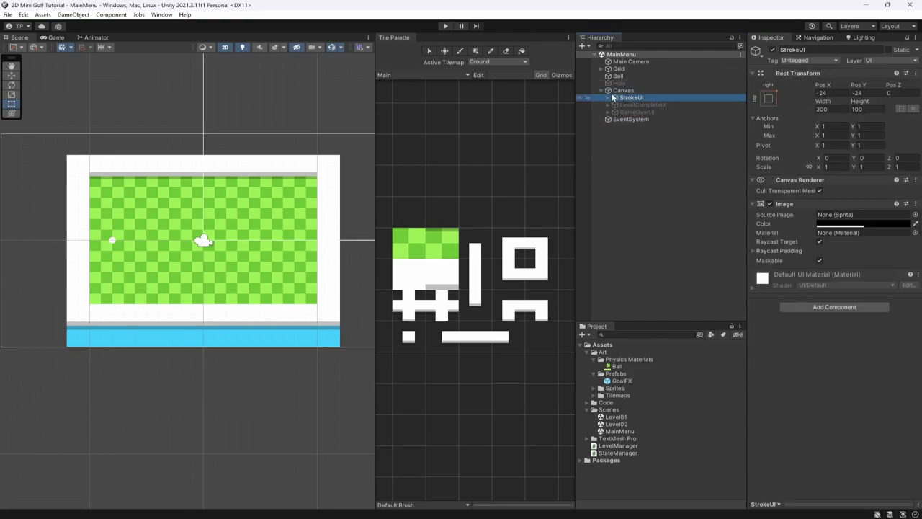
pyautogui.click(623, 92)
pyautogui.click(603, 91)
pyautogui.press('Delete')
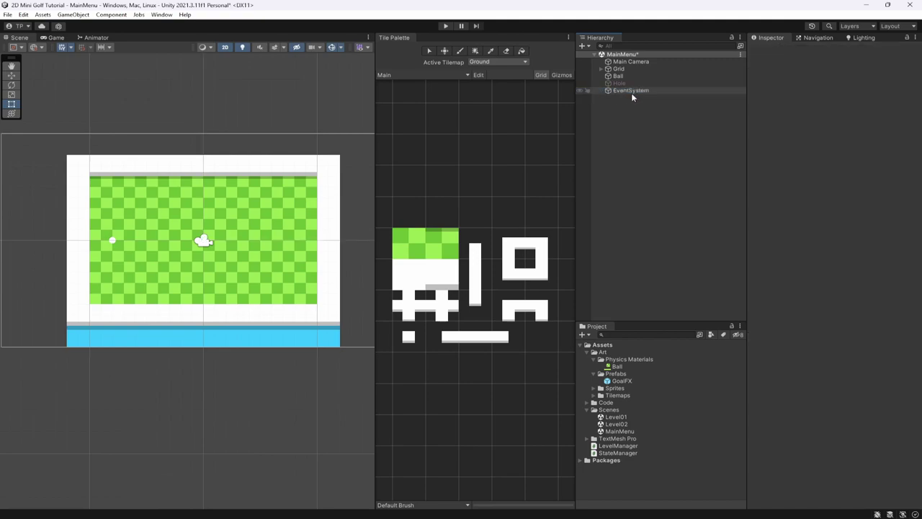
pyautogui.click(621, 91)
# - Erase the right, bottom and part of the left walls on the Walls tilemap
pyautogui.click(619, 69)
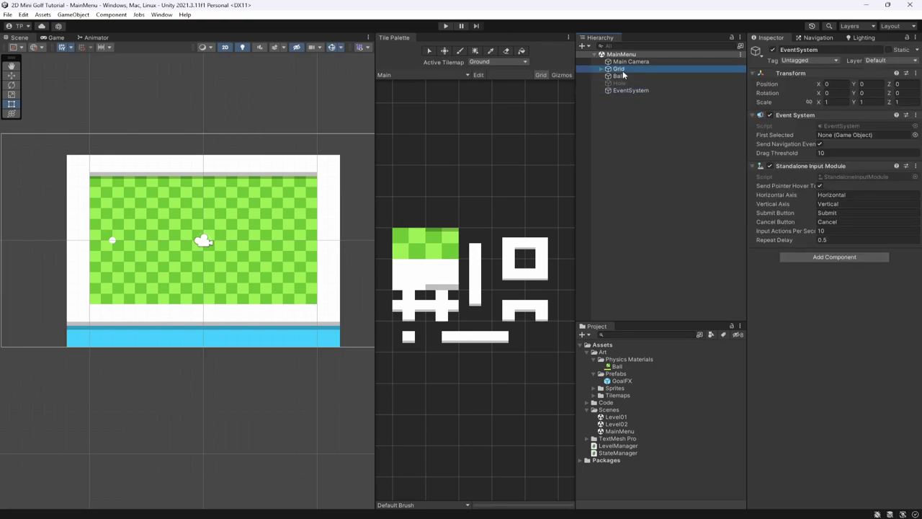
pyautogui.click(628, 76)
pyautogui.click(613, 68)
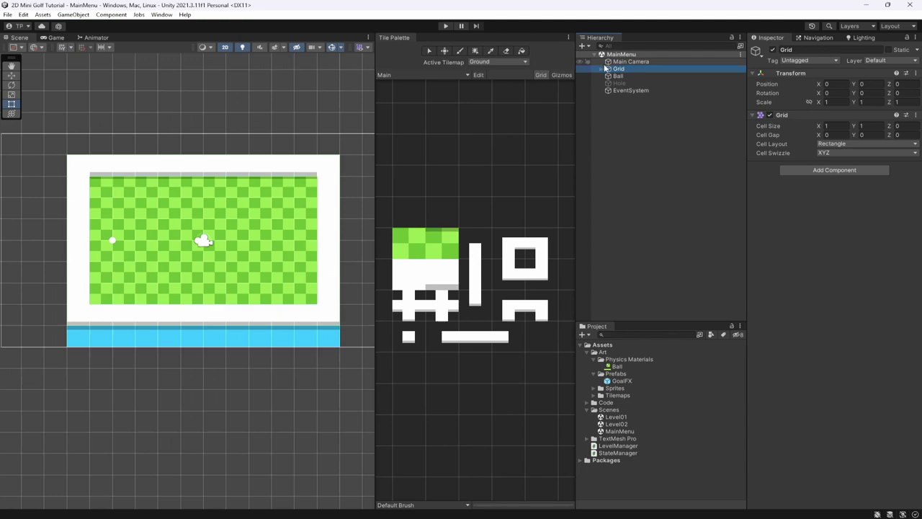
pyautogui.click(601, 68)
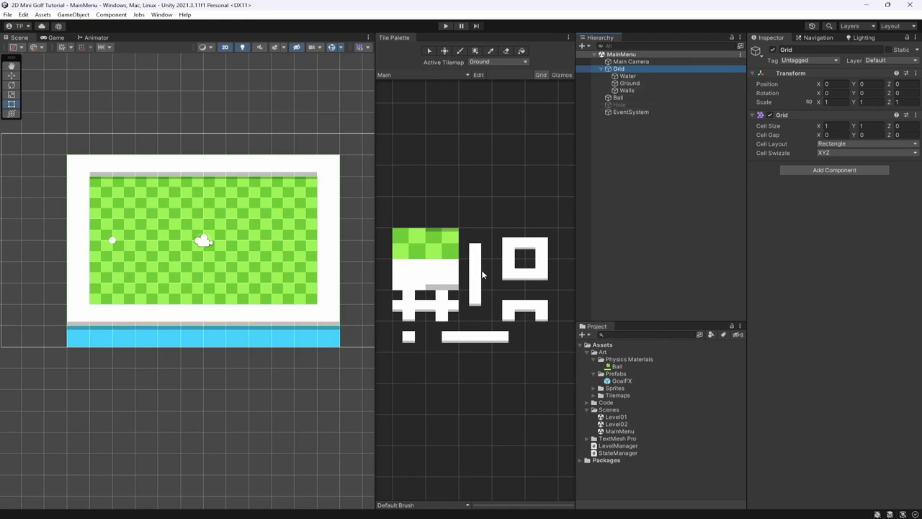
pyautogui.click(631, 83)
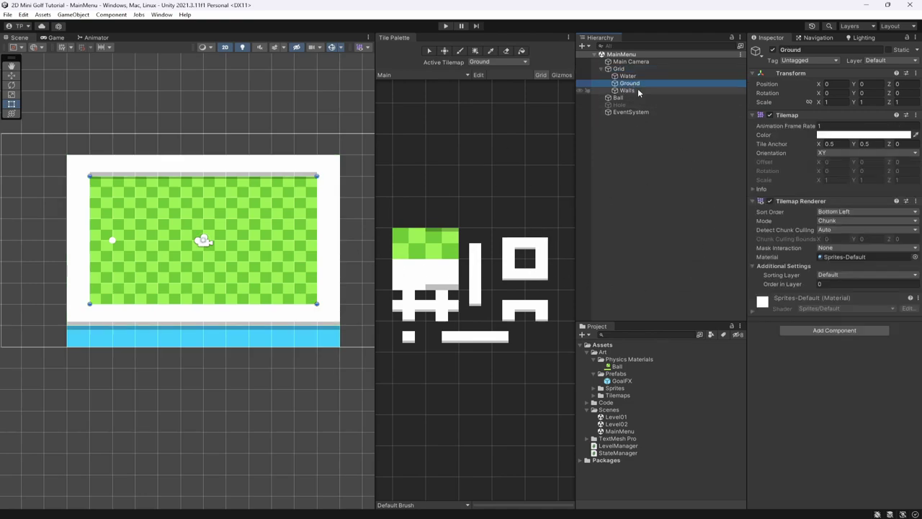
pyautogui.click(637, 91)
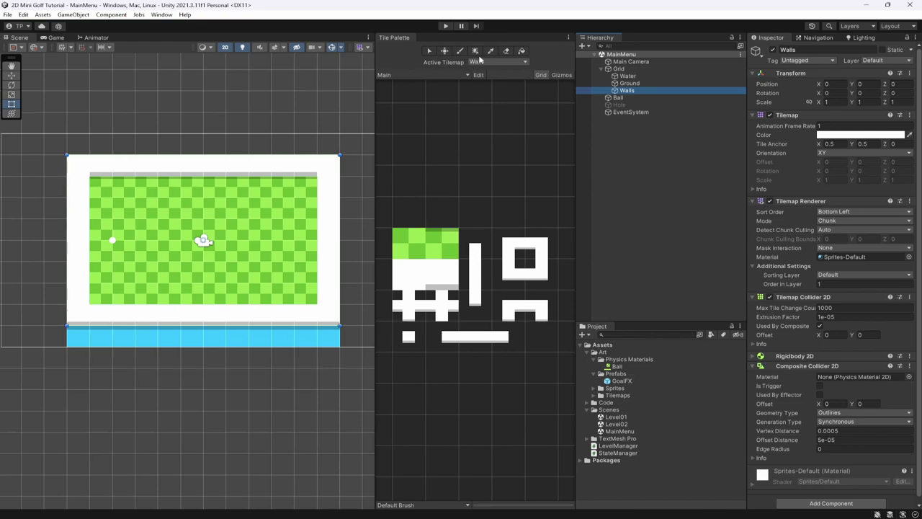
pyautogui.click(505, 50)
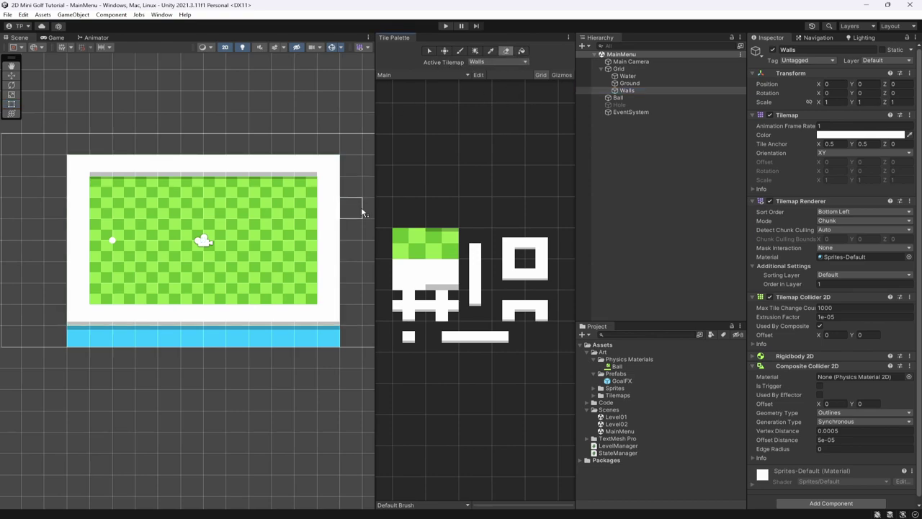
pyautogui.moveTo(303, 236)
pyautogui.mouseDown()
pyautogui.moveTo(319, 289)
pyautogui.moveTo(316, 343)
pyautogui.moveTo(202, 315)
pyautogui.moveTo(324, 314)
pyautogui.moveTo(20, 308)
pyautogui.moveTo(78, 225)
pyautogui.moveTo(87, 314)
pyautogui.moveTo(79, 150)
pyautogui.moveTo(171, 164)
pyautogui.moveTo(330, 164)
pyautogui.mouseUp()
# - Remove the blue water strip from the scene
pyautogui.click(632, 85)
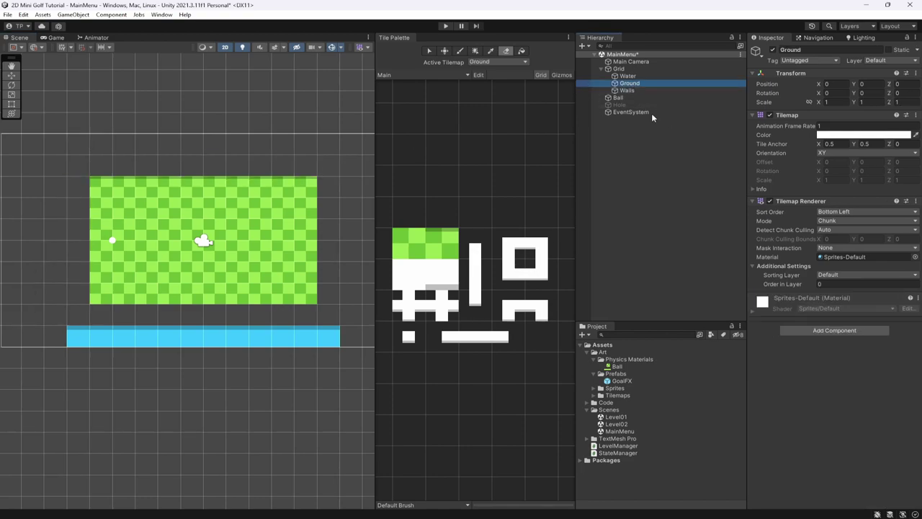
pyautogui.click(629, 77)
pyautogui.press('h')
pyautogui.click(630, 83)
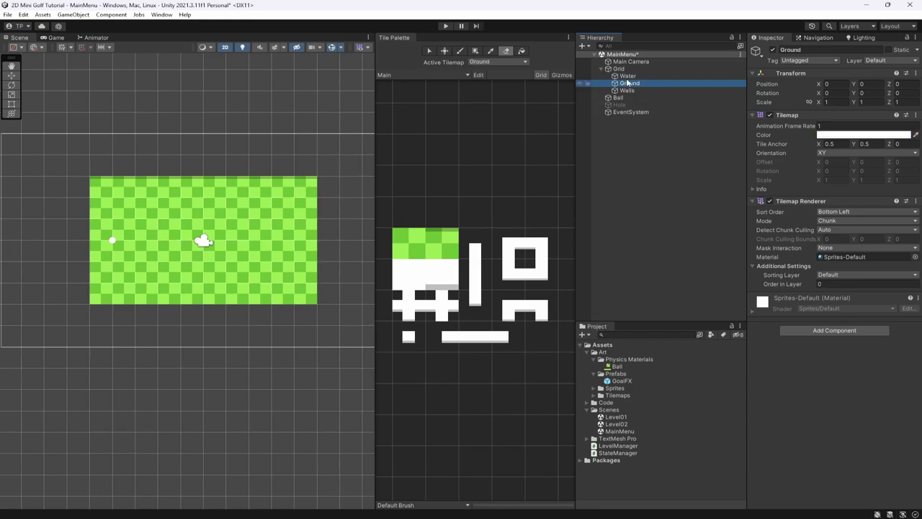
# - Set the Ball's Position X to 0
pyautogui.click(641, 99)
pyautogui.click(837, 84)
pyautogui.write('0')
pyautogui.scroll(4, 206, 271)
pyautogui.scroll(-2, 198, 276)
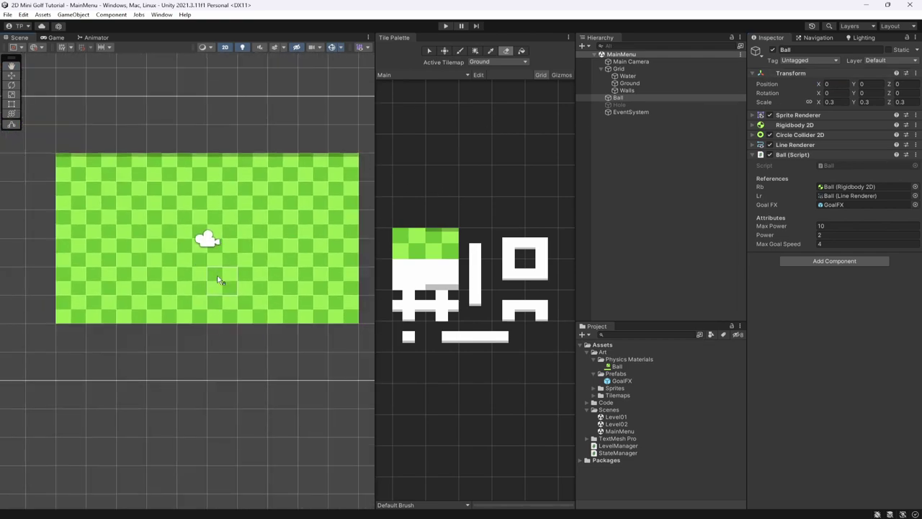
pyautogui.scroll(2, 229, 287)
pyautogui.scroll(-1, 230, 287)
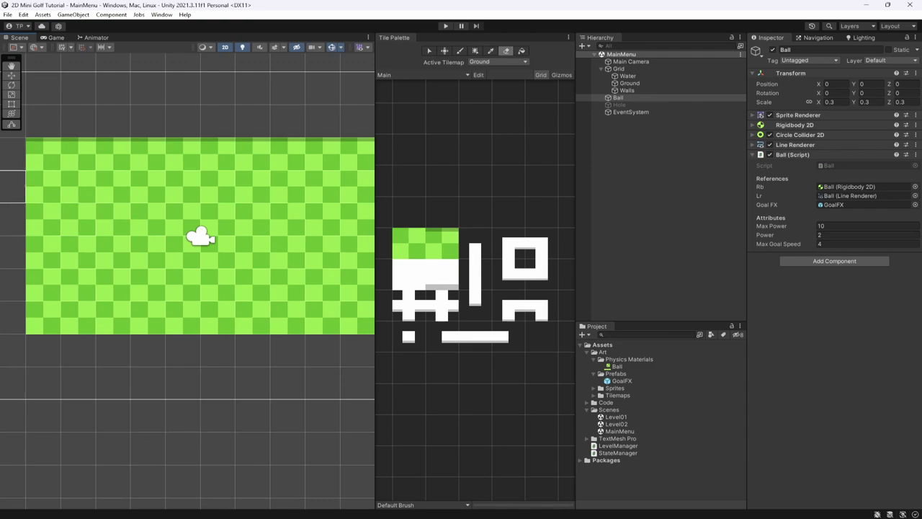
# - Erase the outer left and right ground columns, then preview the result in the Game view
pyautogui.click(497, 61)
pyautogui.click(483, 76)
pyautogui.moveTo(43, 148)
pyautogui.mouseDown()
pyautogui.moveTo(33, 224)
pyautogui.moveTo(42, 321)
pyautogui.mouseUp()
pyautogui.moveTo(196, 362); pyautogui.dragTo(145, 387, button='middle')
pyautogui.moveTo(316, 369)
pyautogui.mouseDown()
pyautogui.moveTo(321, 176)
pyautogui.moveTo(307, 317)
pyautogui.moveTo(271, 341)
pyautogui.mouseUp()
pyautogui.moveTo(27, 341)
pyautogui.mouseDown()
pyautogui.moveTo(17, 216)
pyautogui.moveTo(27, 173)
pyautogui.mouseUp()
pyautogui.moveTo(138, 253); pyautogui.dragTo(143, 254, button='middle')
pyautogui.click(54, 38)
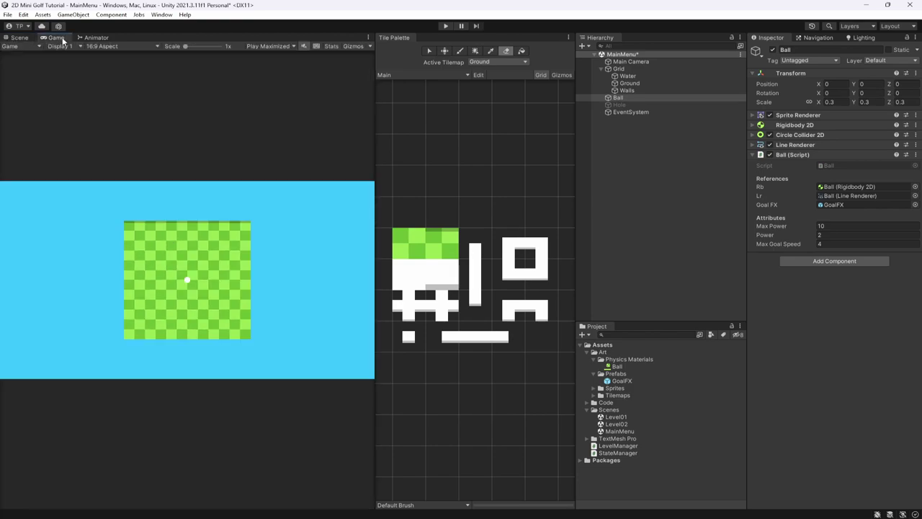
pyautogui.click(20, 37)
pyautogui.press('b')
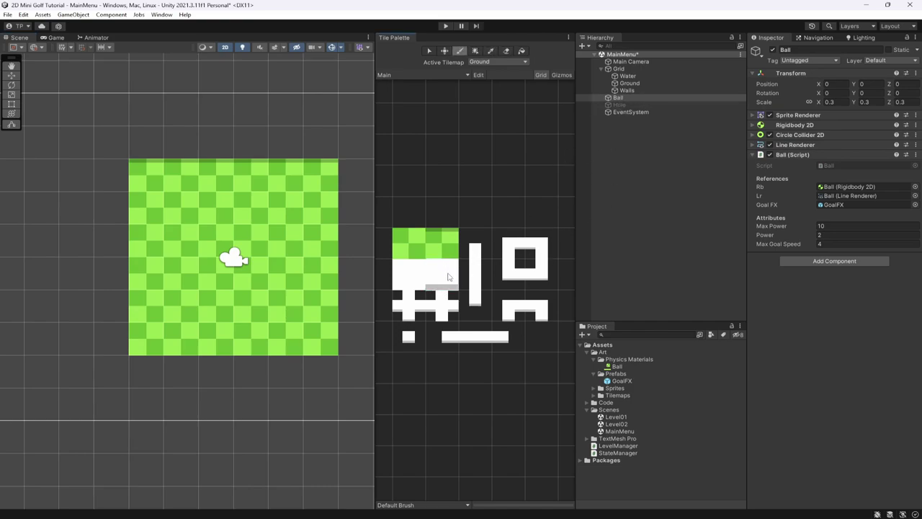
# - Paint white wall tiles along the top, sides and bottom of the ground on the Walls tilemap
pyautogui.press('u')
pyautogui.click(481, 62)
pyautogui.click(494, 85)
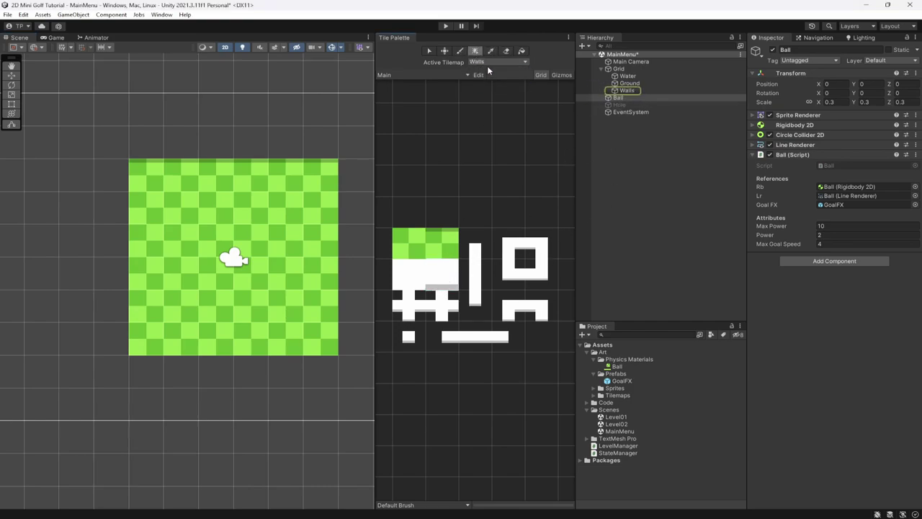
pyautogui.click(461, 50)
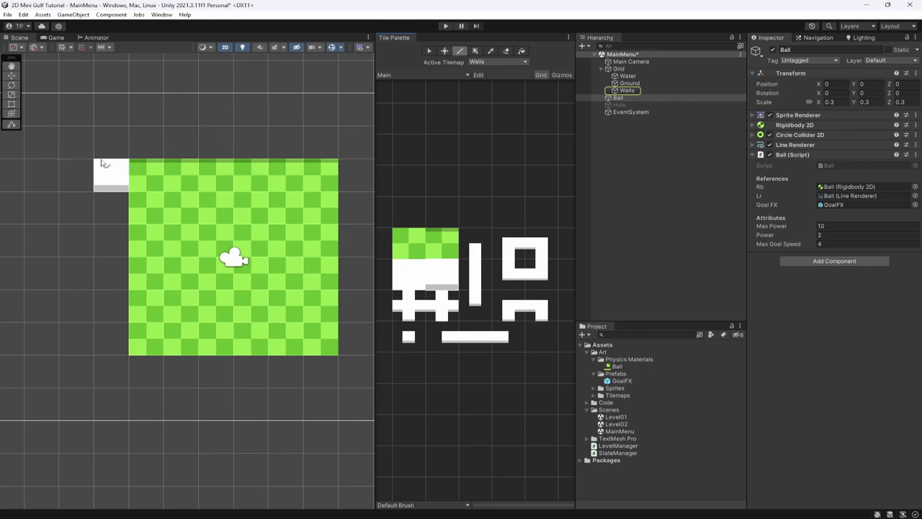
pyautogui.moveTo(141, 148)
pyautogui.mouseDown()
pyautogui.moveTo(328, 154)
pyautogui.moveTo(313, 149)
pyautogui.moveTo(347, 145)
pyautogui.moveTo(354, 347)
pyautogui.mouseUp()
pyautogui.click(412, 272)
pyautogui.moveTo(111, 143)
pyautogui.mouseDown()
pyautogui.moveTo(127, 371)
pyautogui.moveTo(356, 375)
pyautogui.mouseUp()
pyautogui.moveTo(356, 375)
pyautogui.mouseDown(button='middle')
pyautogui.moveTo(346, 324)
pyautogui.moveTo(327, 301)
pyautogui.mouseUp(button='middle')
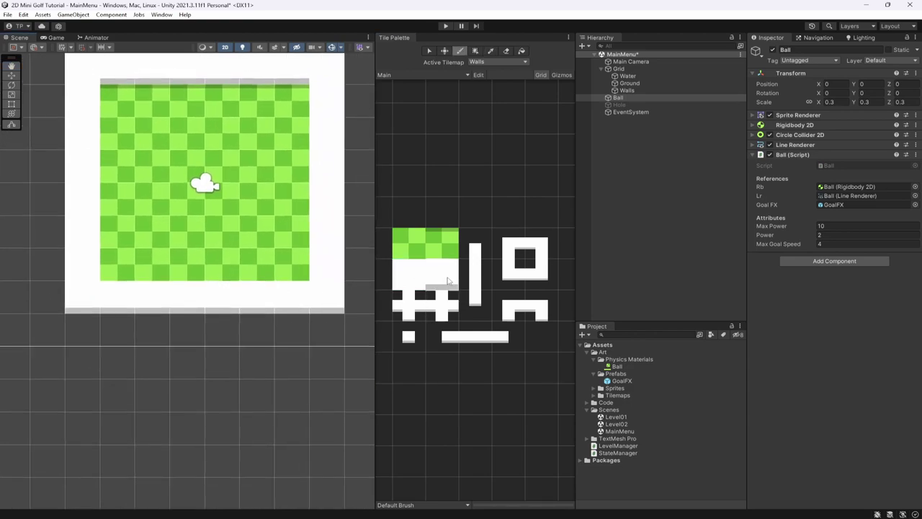
# - Paint a row of water tiles along the bottom on the Water tilemap
pyautogui.click(526, 62)
pyautogui.click(490, 79)
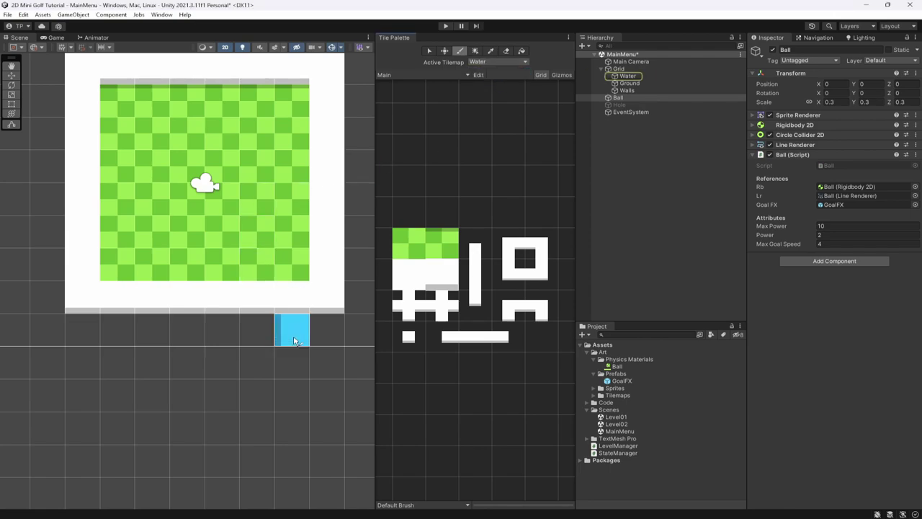
pyautogui.moveTo(320, 343); pyautogui.dragTo(72, 338)
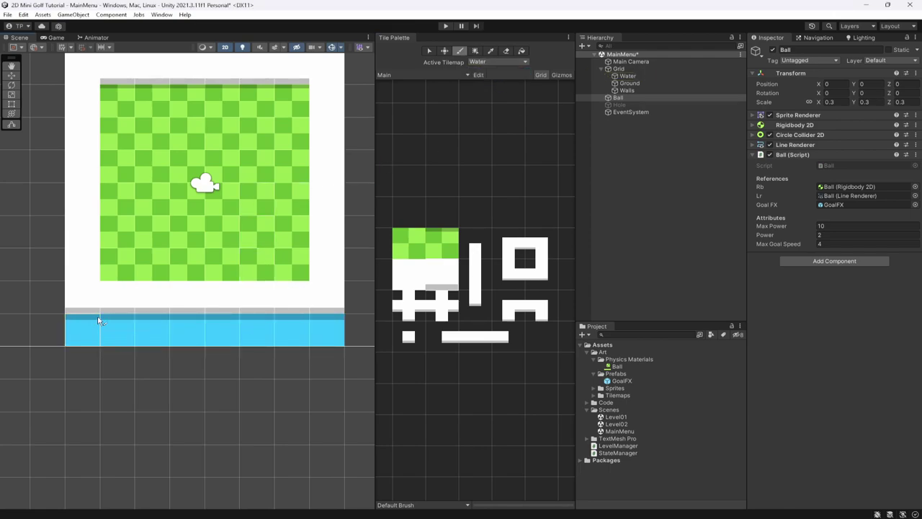
pyautogui.scroll(-2, 137, 294)
pyautogui.moveTo(212, 159); pyautogui.dragTo(194, 207, button='middle')
pyautogui.scroll(-1, 146, 254)
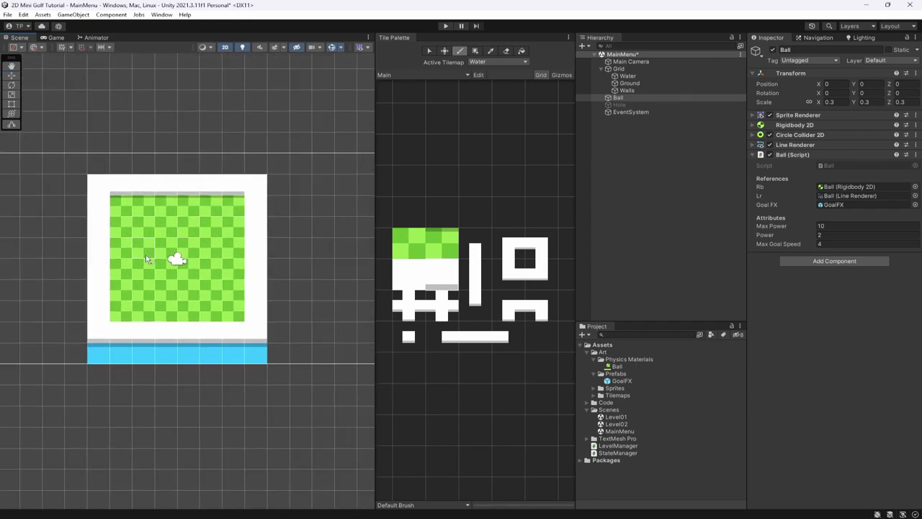
pyautogui.moveTo(145, 255); pyautogui.dragTo(160, 229, button='middle')
# - Save the scene and check the course through the Game view
pyautogui.hotkey('ctrl', 's')
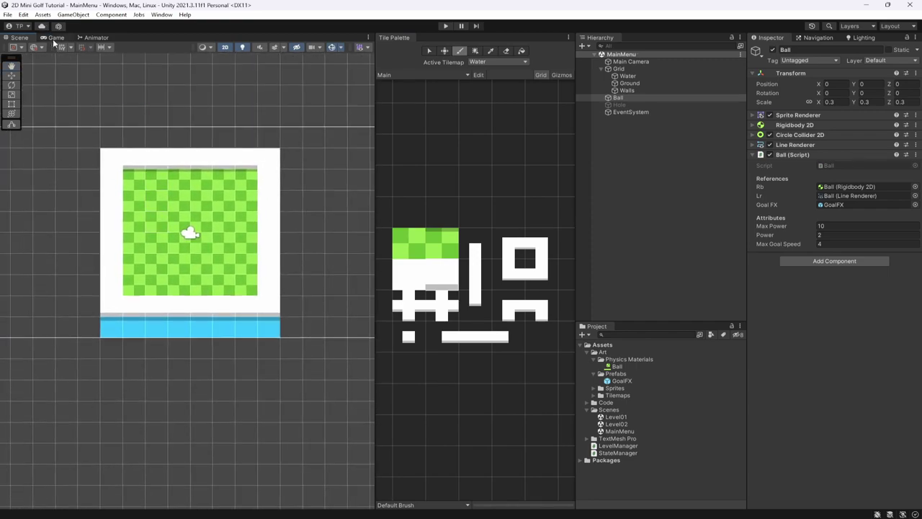
pyautogui.click(55, 38)
pyautogui.click(20, 37)
pyautogui.scroll(2, 224, 237)
pyautogui.click(629, 146)
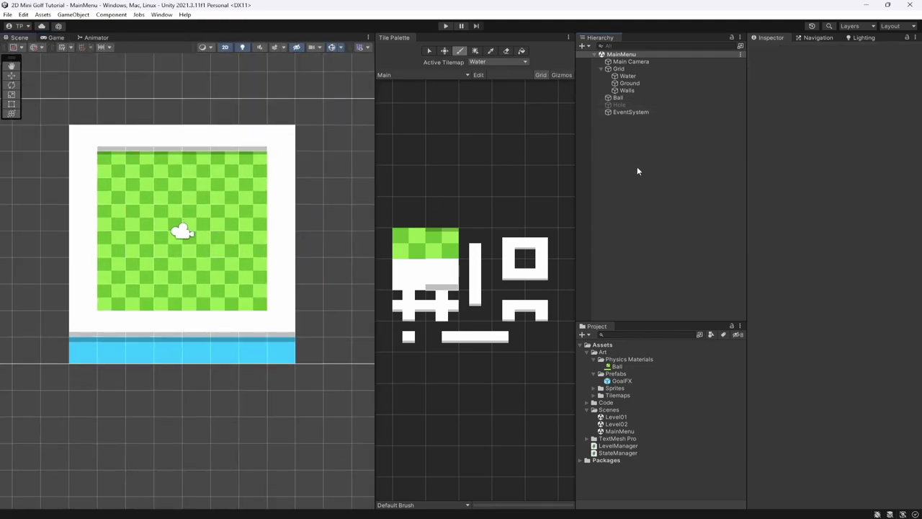
# - Add a UI Canvas to the scene and name it 'Title Canvas'
pyautogui.rightClick(636, 147)
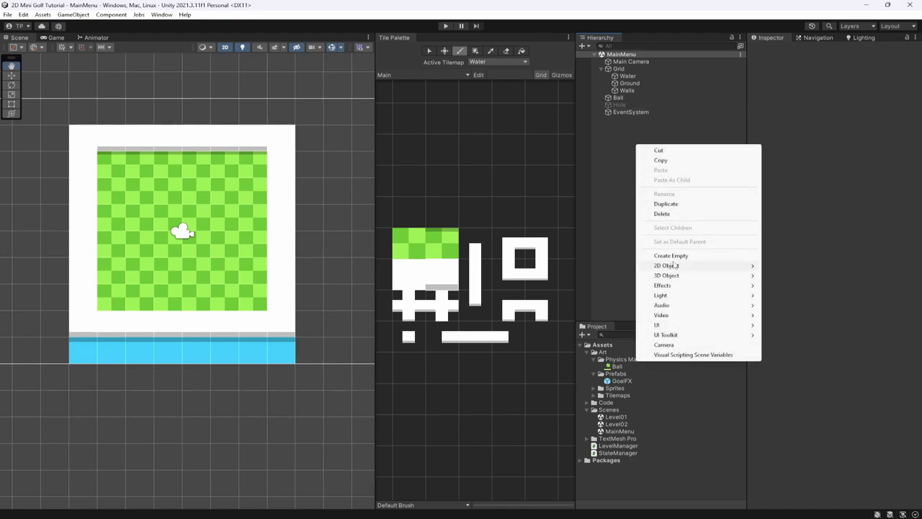
pyautogui.moveTo(676, 328)
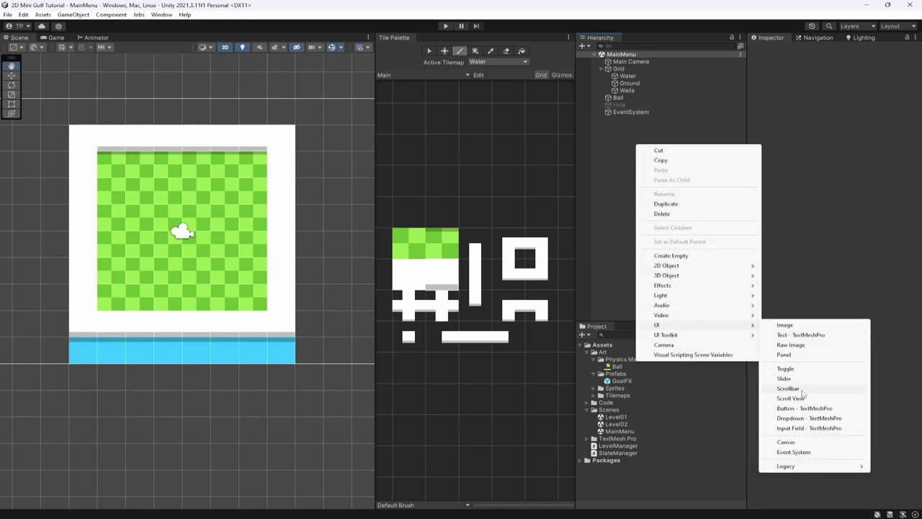
pyautogui.click(781, 442)
pyautogui.hotkey('ctrl', 's')
pyautogui.write('Title C')
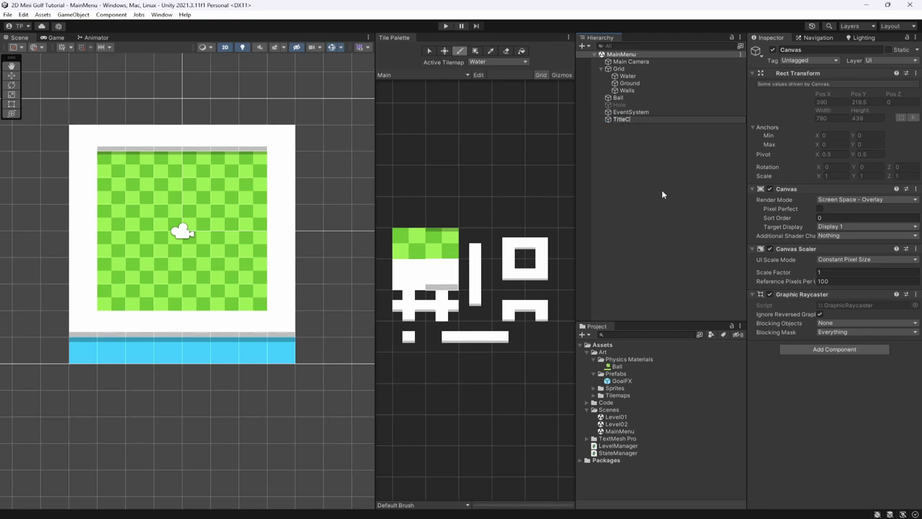
pyautogui.write('anvas')
pyautogui.press('Return')
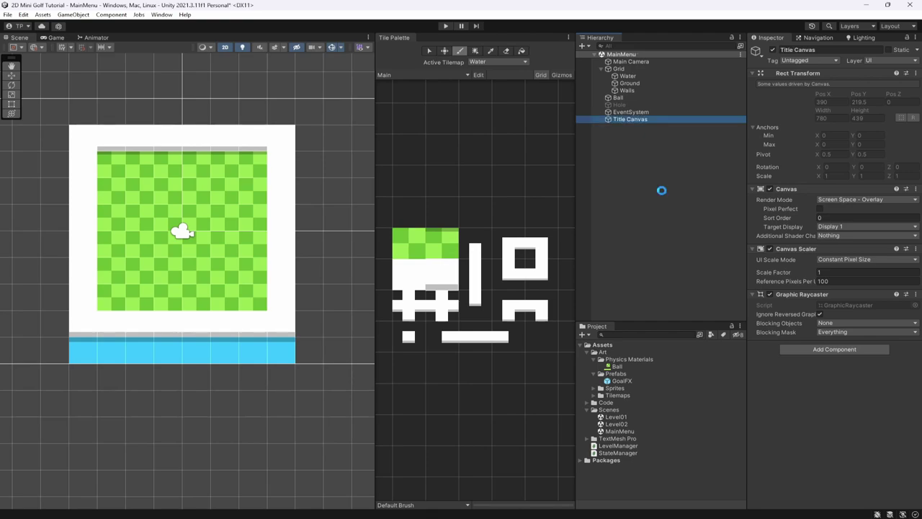
# - Set the canvas Render Mode to World Space with Main Camera as Event Camera
pyautogui.click(827, 200)
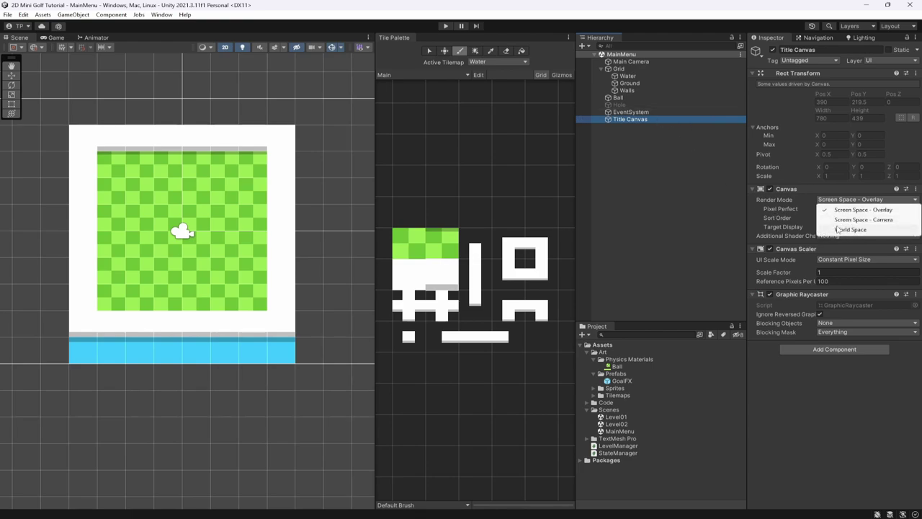
pyautogui.click(835, 228)
pyautogui.moveTo(630, 61); pyautogui.dragTo(827, 205)
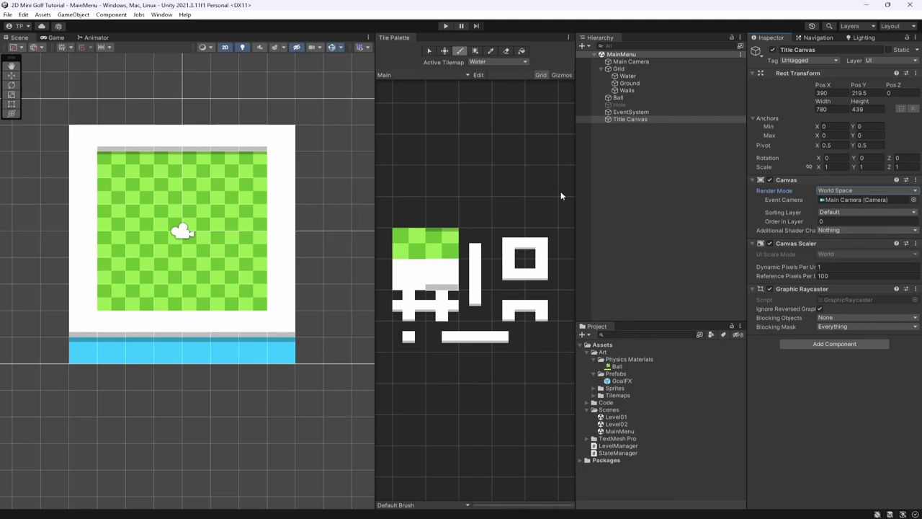
# - Set the Title Canvas position to 0,0 and its size to 1000 by 500
pyautogui.click(817, 92)
pyautogui.write('0')
pyautogui.click(864, 93)
pyautogui.write('0')
pyautogui.click(828, 109)
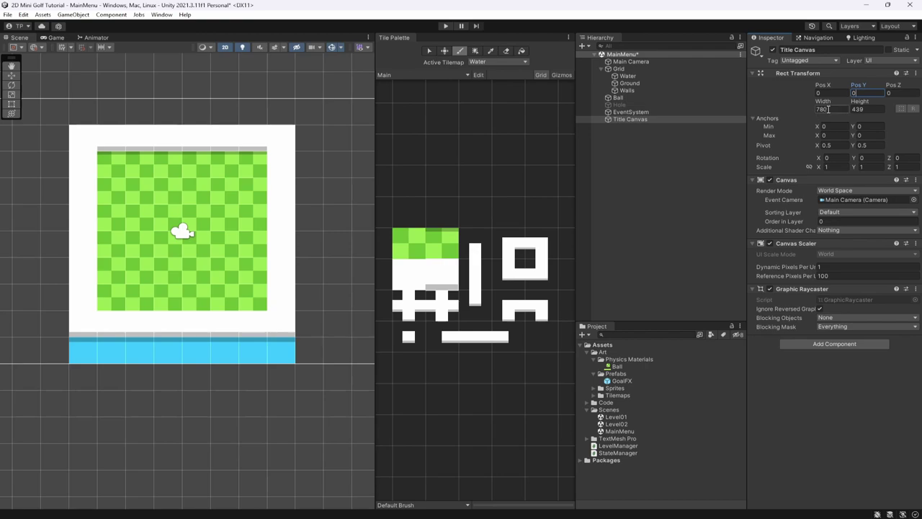
pyautogui.write('1920')
pyautogui.doubleClick(832, 109)
pyautogui.press('Tab')
pyautogui.write('0')
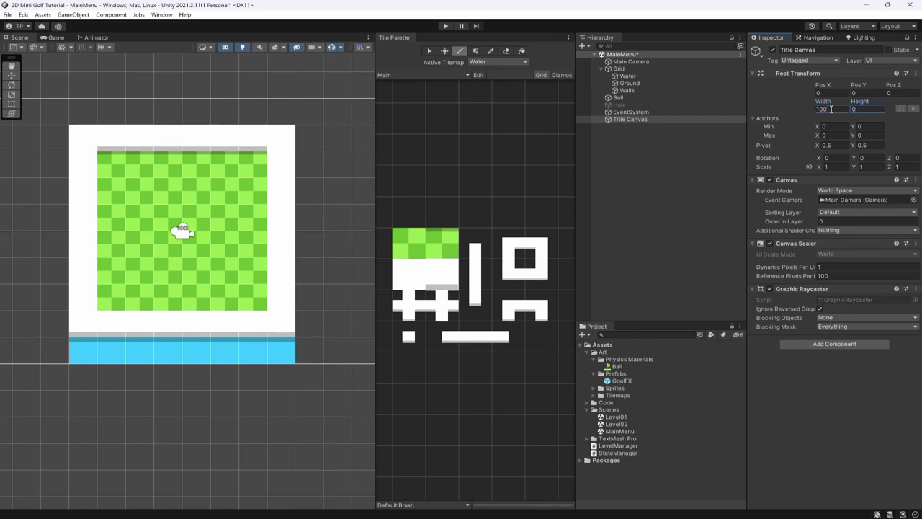
pyautogui.write('500')
pyautogui.click(832, 109)
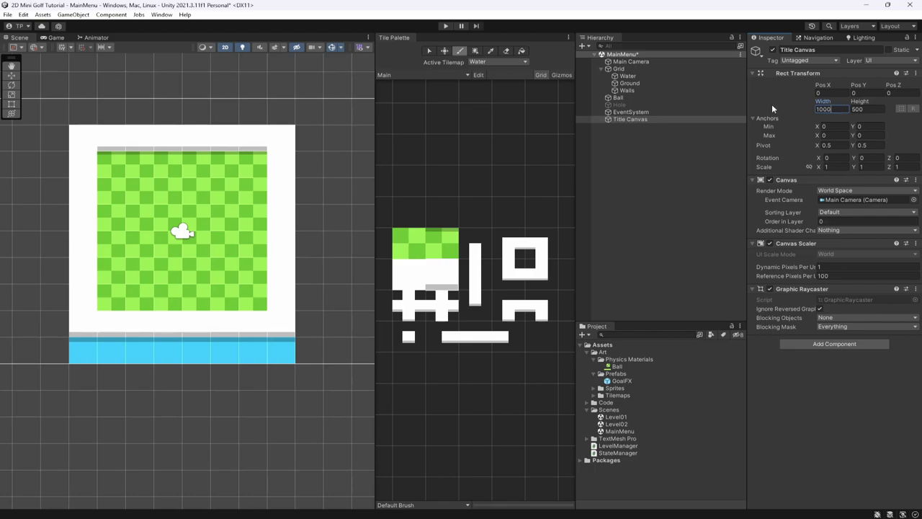
# - Shrink the Title Canvas scale down to 0.01
pyautogui.scroll(-6, 164, 276)
pyautogui.scroll(-8, 164, 272)
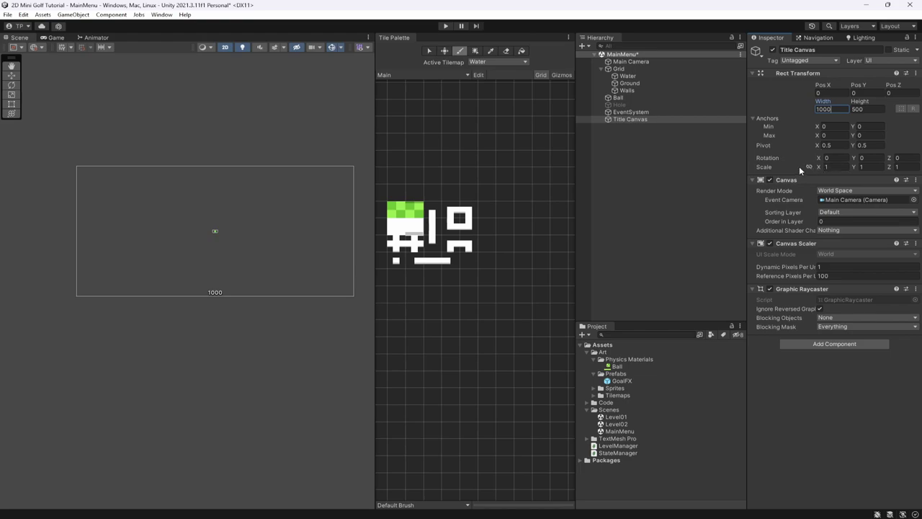
pyautogui.moveTo(819, 170)
pyautogui.mouseDown()
pyautogui.moveTo(790, 169)
pyautogui.moveTo(816, 175)
pyautogui.mouseUp()
pyautogui.click(838, 167)
pyautogui.write('0.1')
pyautogui.scroll(4, 154, 284)
pyautogui.scroll(5, 284, 242)
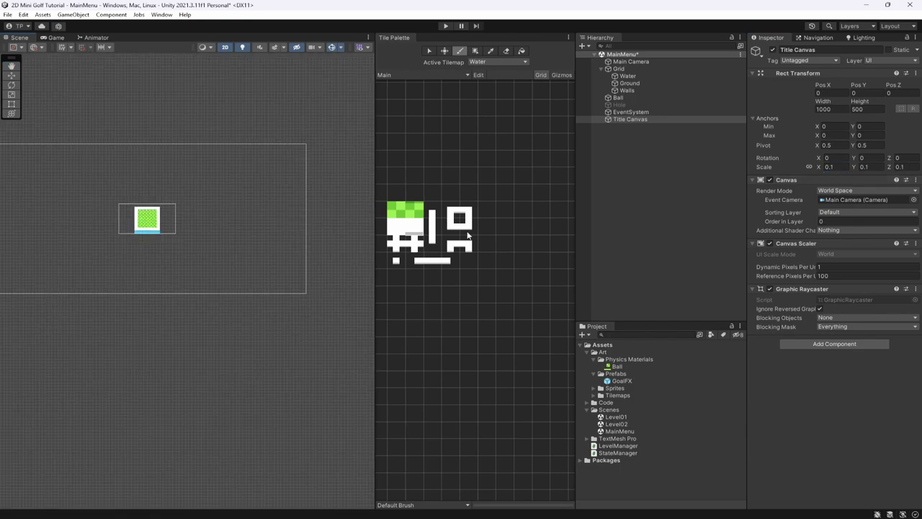
pyautogui.scroll(3, 296, 270)
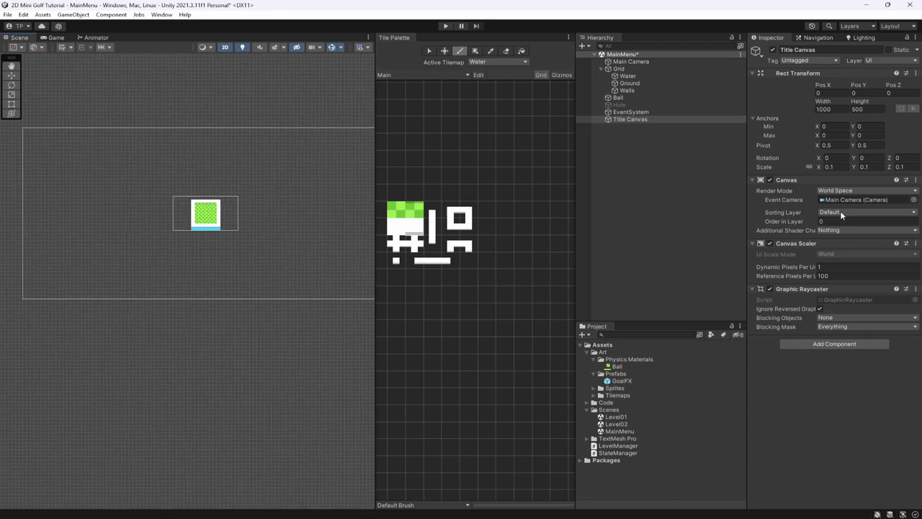
pyautogui.write('0.01')
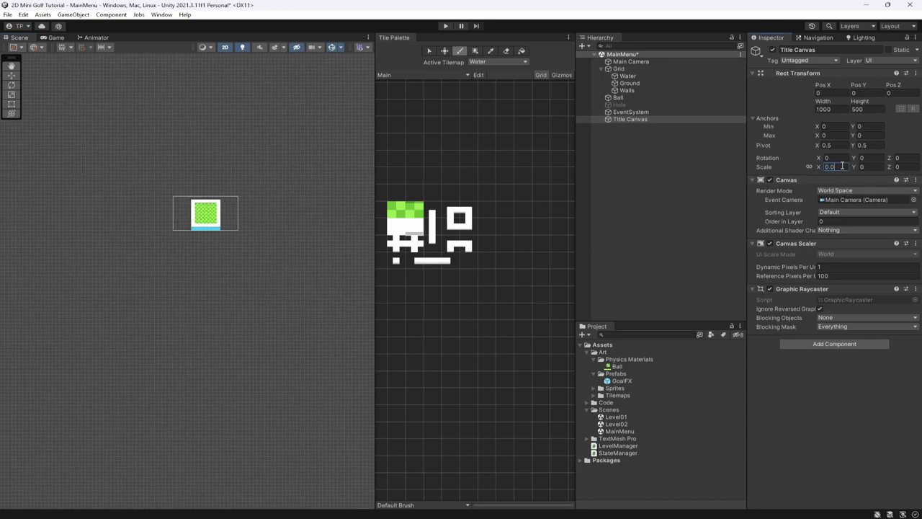